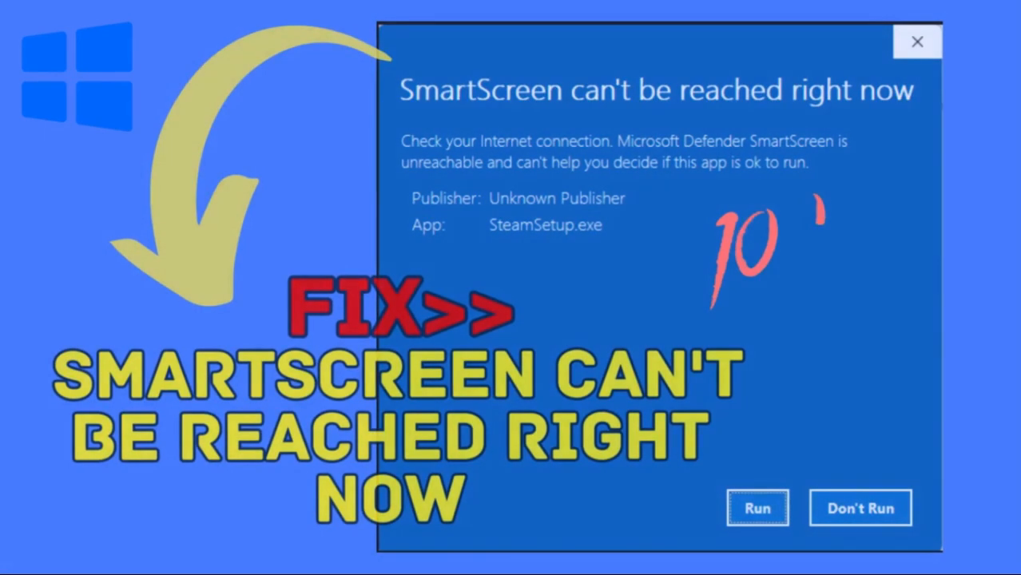
Select the Advanced IP Scanner installer file in the New folder.
left_click(195, 194)
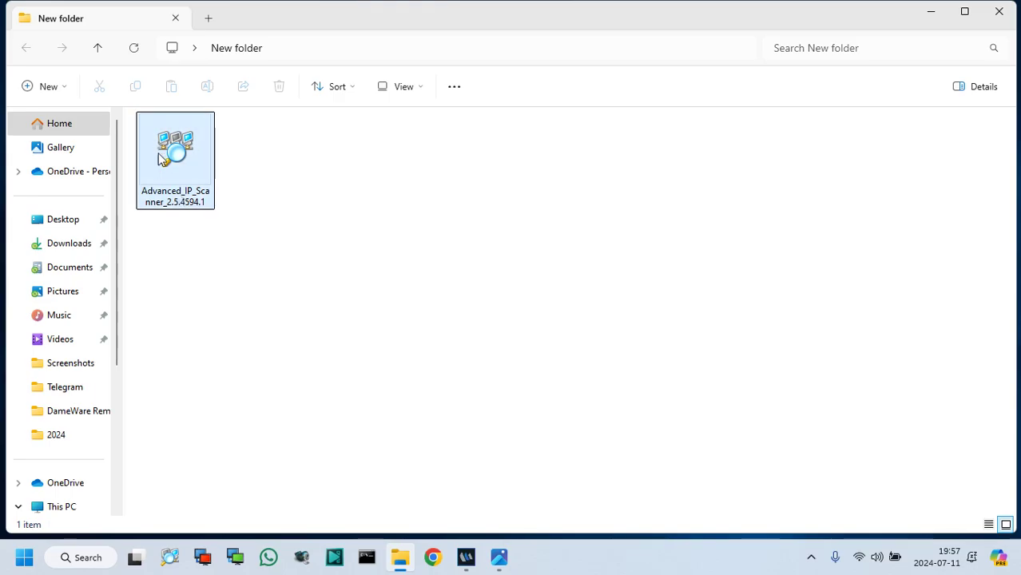
Run the installer as administrator, triggering the SmartScreen 'can't be reached' warning.
right_click(161, 158)
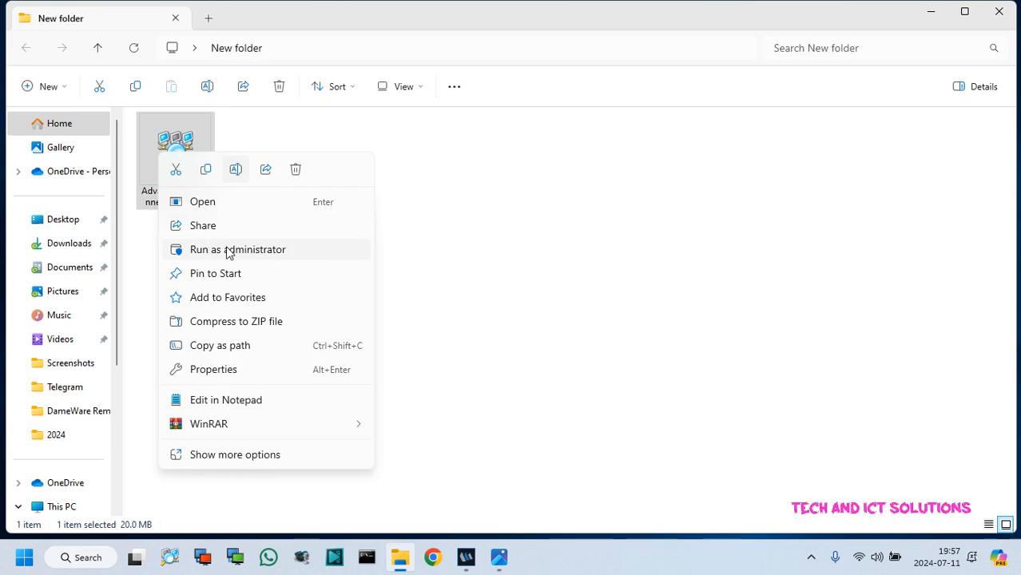
left_click(319, 253)
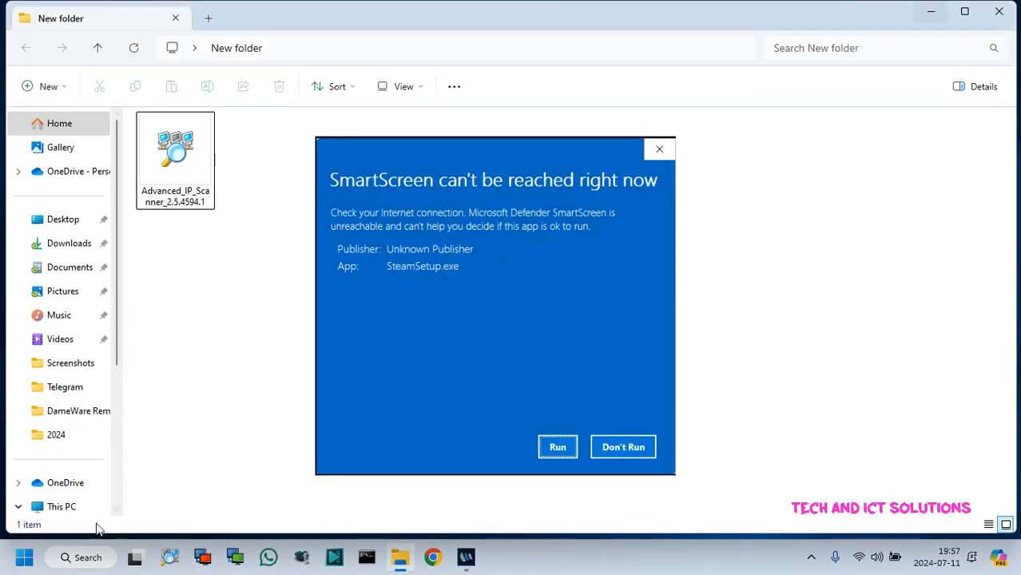
Search for 'SETT' under Apps and launch the Settings app to its Home page.
left_click(80, 557)
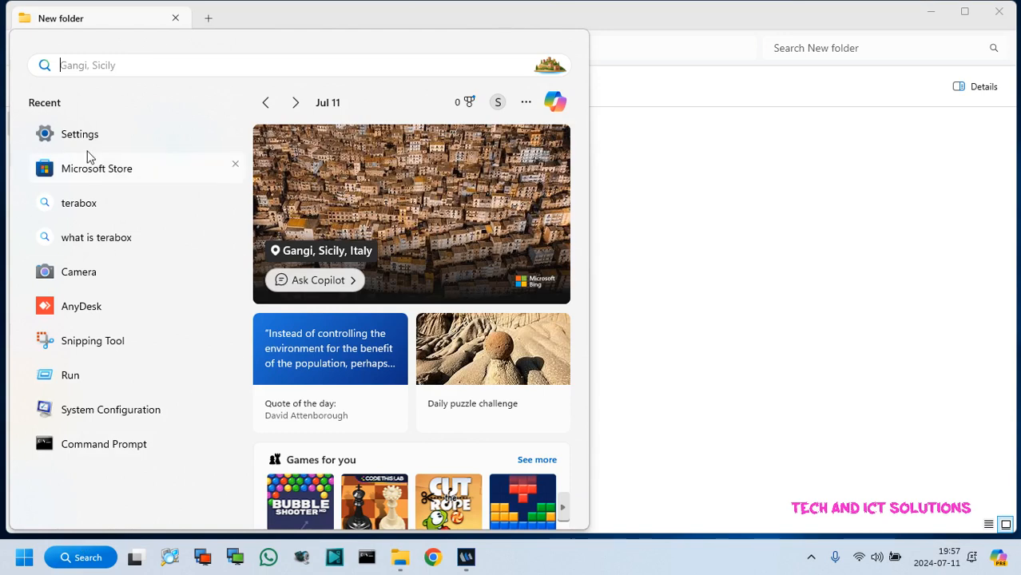
type("SET")
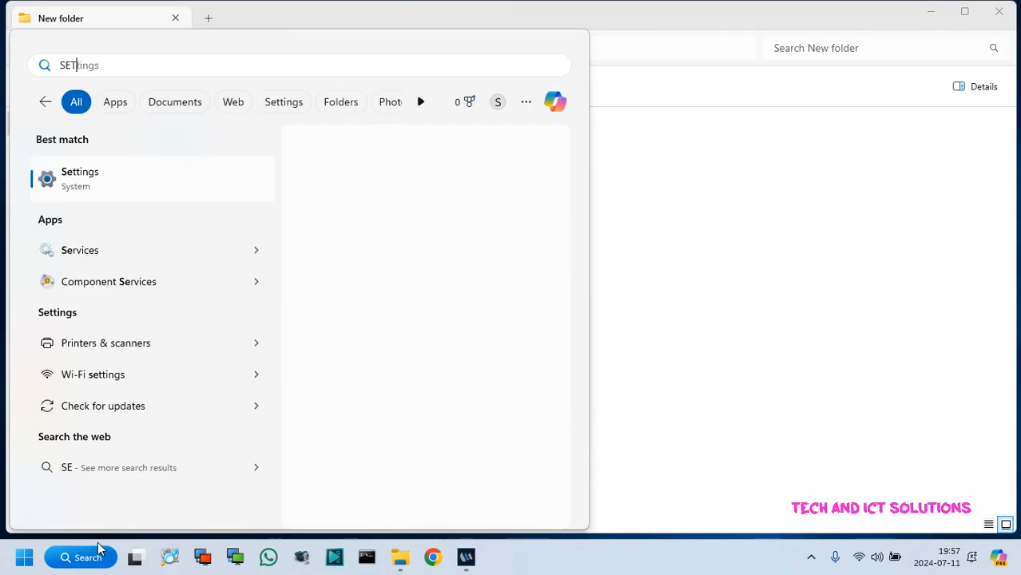
type("T")
left_click(115, 102)
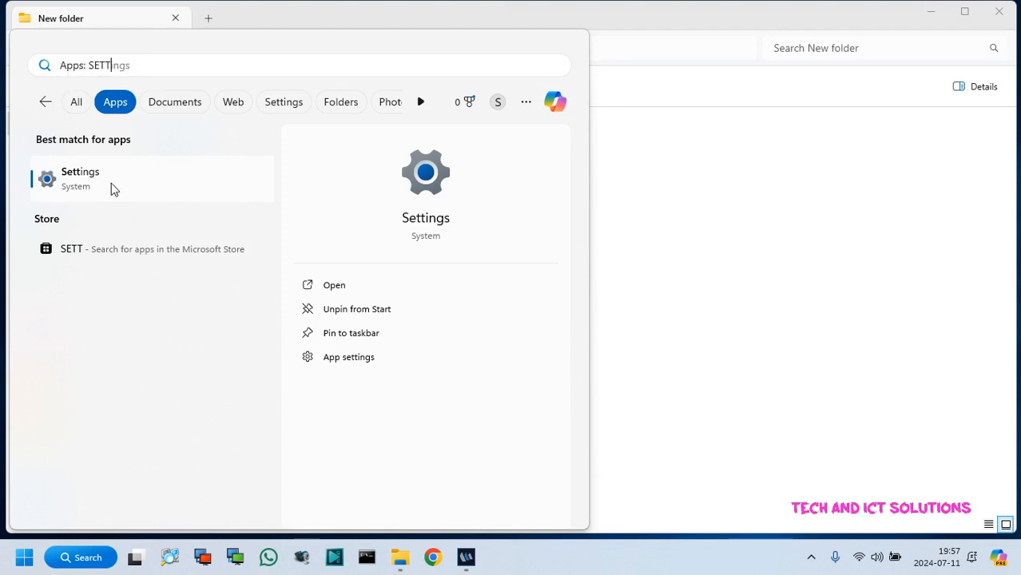
left_click(80, 172)
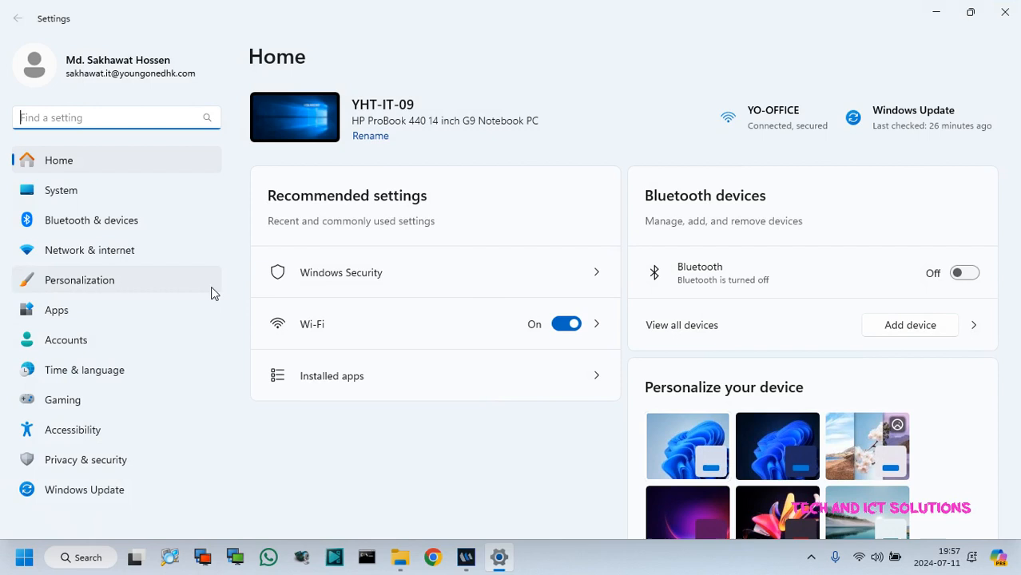
Open Windows Security from Settings and go to App & browser control.
left_click(377, 277)
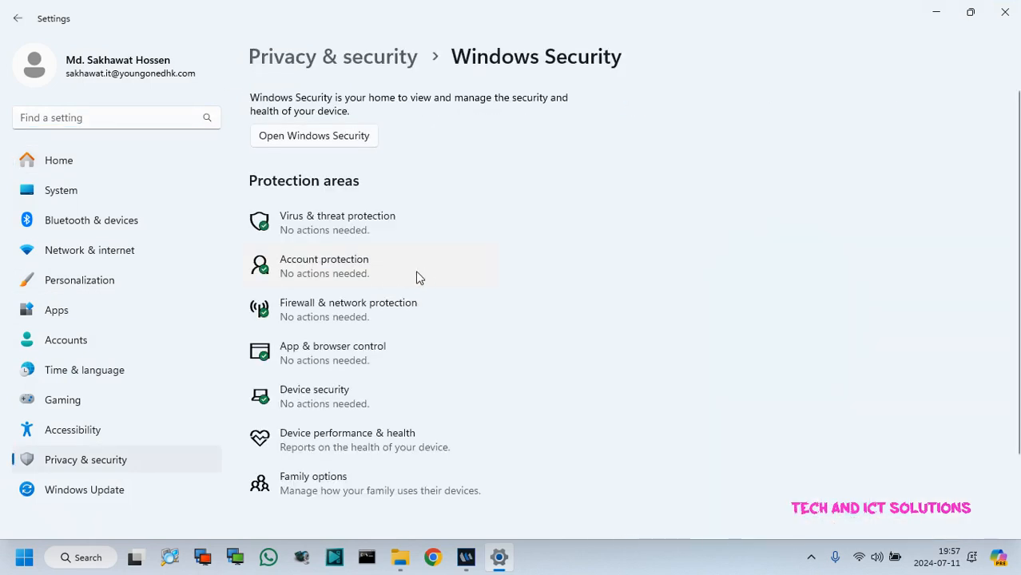
left_click(340, 355)
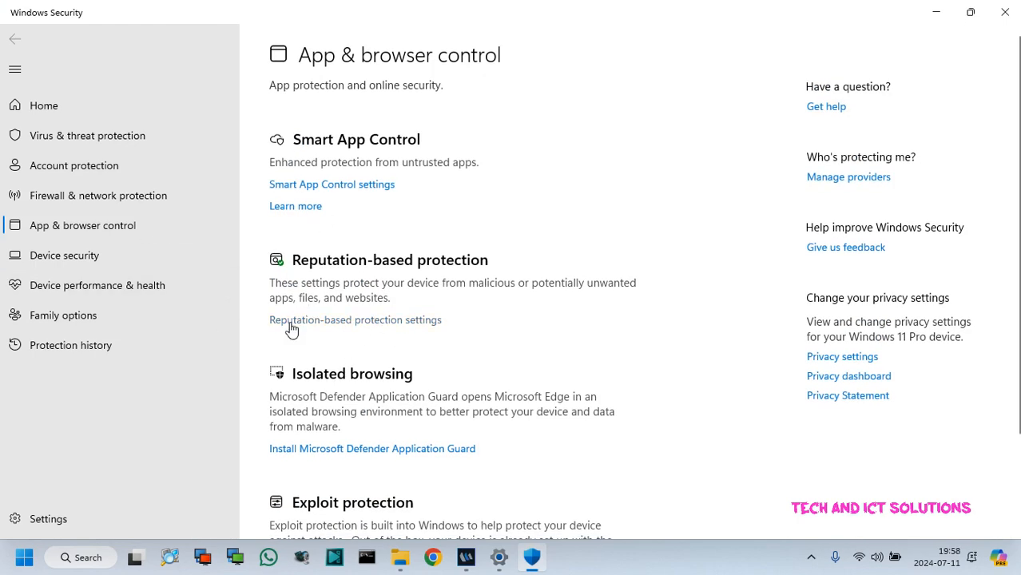
Turn off Check apps and files, SmartScreen for Edge, Phishing protection and SmartScreen for Store apps.
left_click(374, 319)
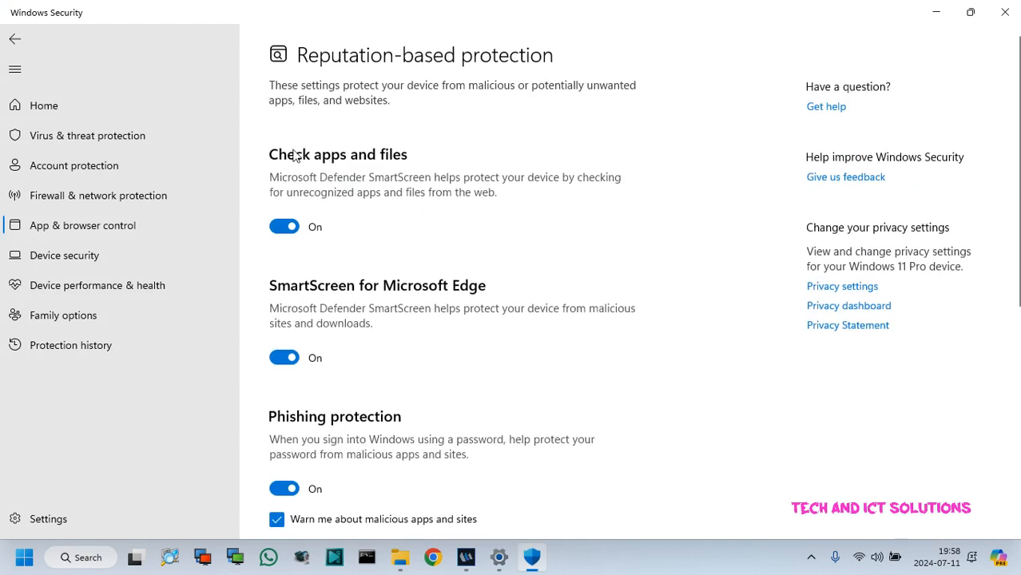
left_click(284, 226)
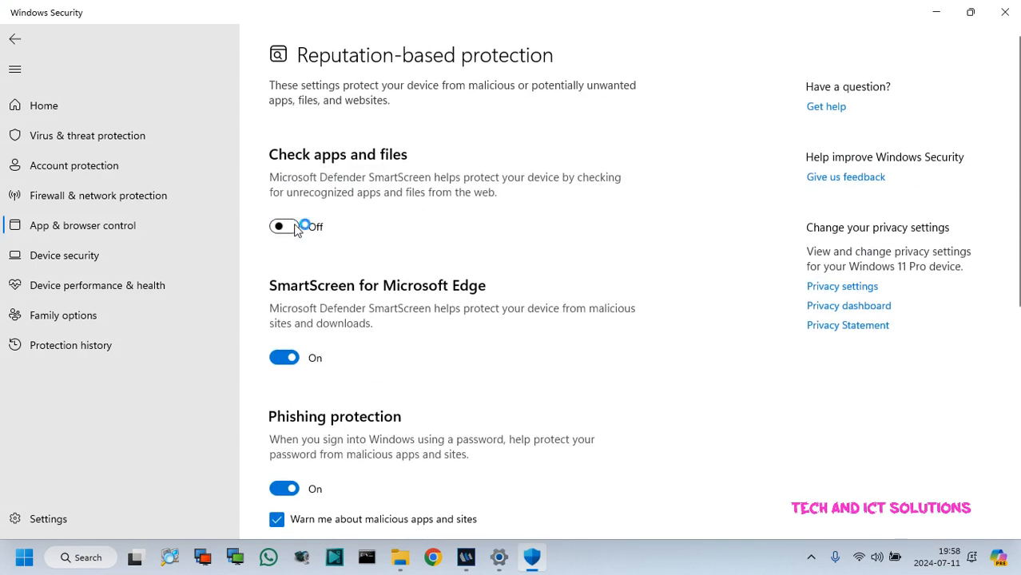
scroll(427, 311, "down", 1)
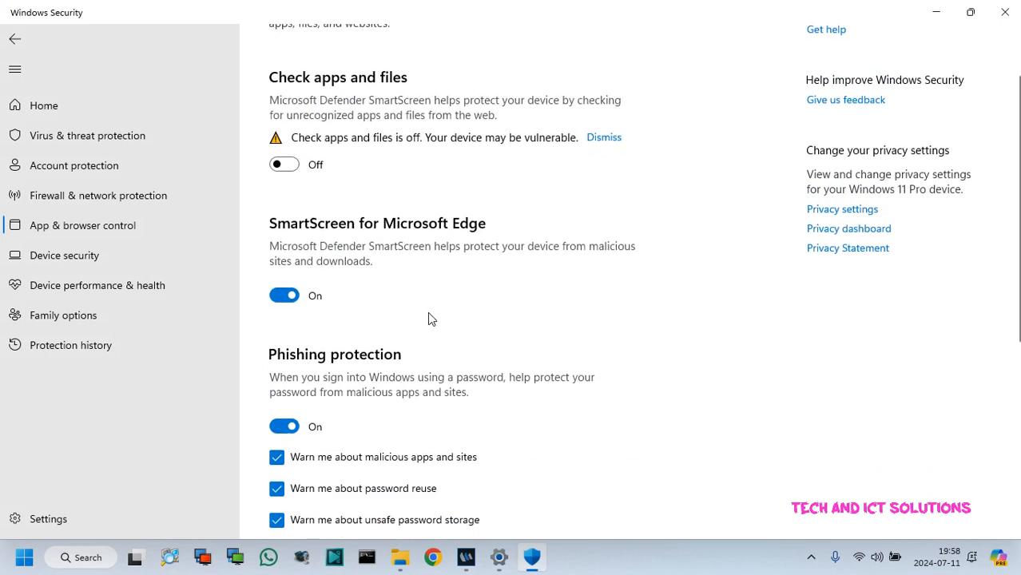
left_click(284, 296)
scroll(428, 299, "down", 3)
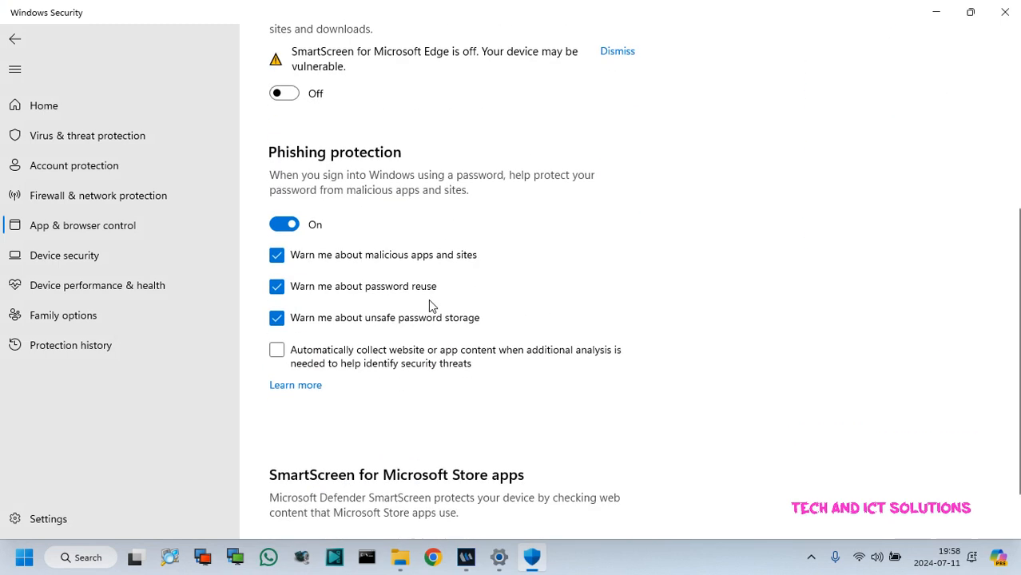
left_click(283, 224)
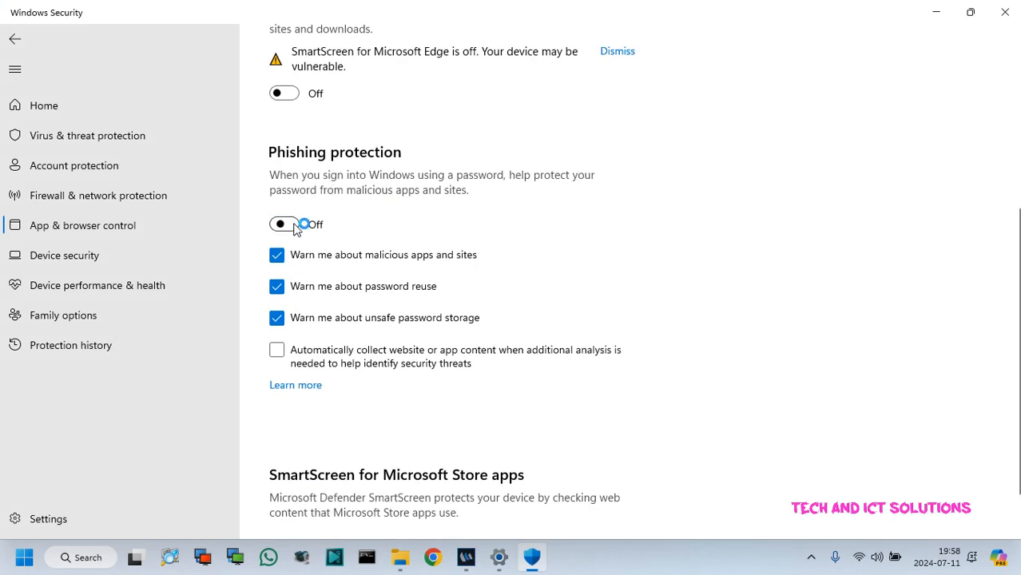
scroll(380, 375, "down", 2)
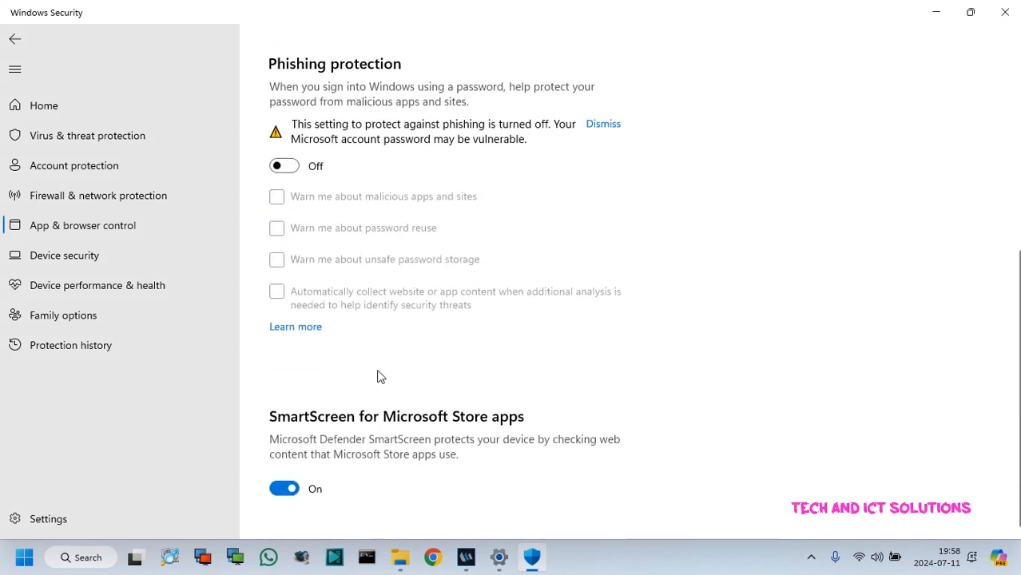
left_click(285, 488)
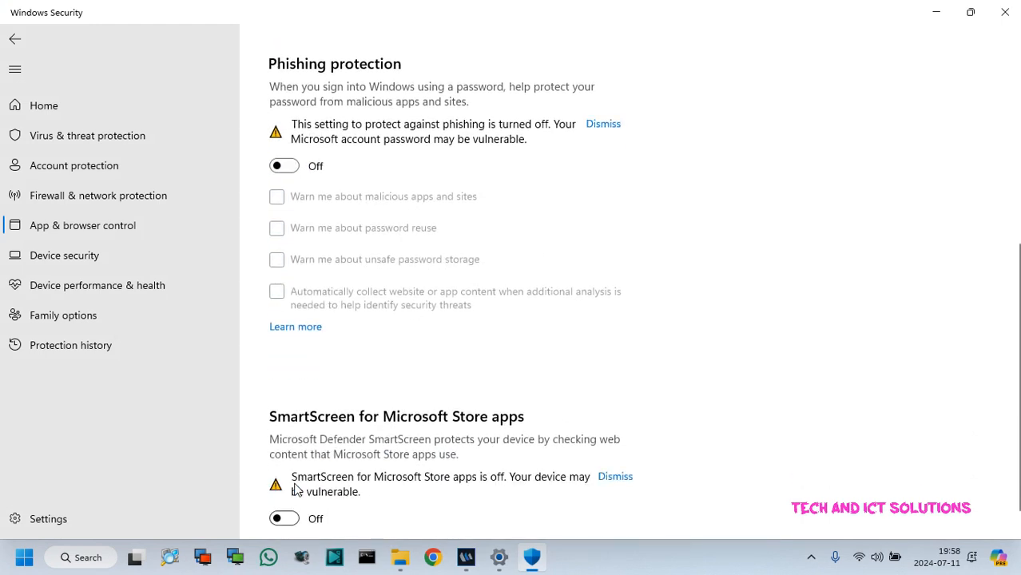
scroll(431, 279, "up", 5)
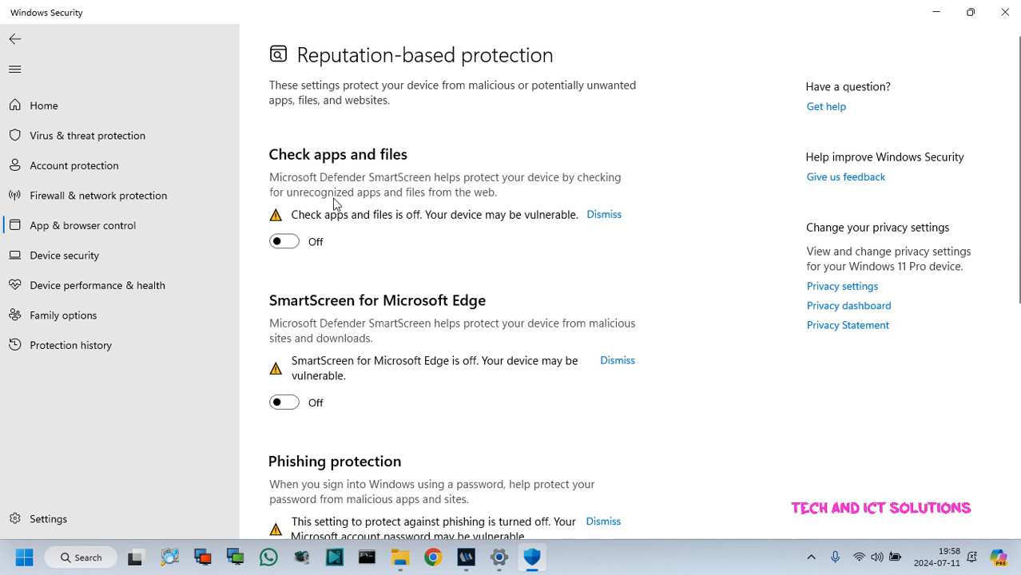
scroll(304, 244, "down", 5)
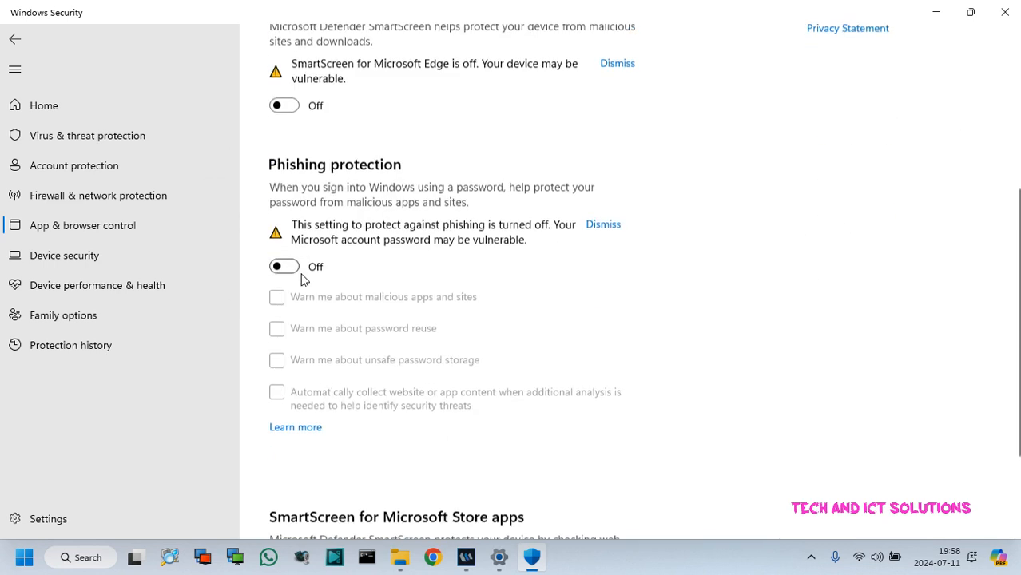
scroll(303, 272, "down", 3)
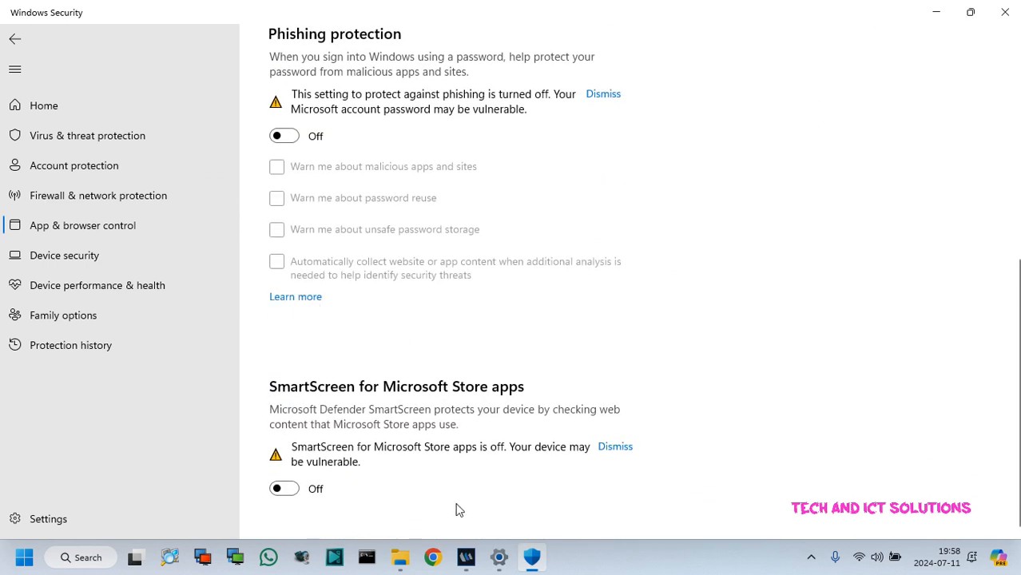
Back in the New folder, run the Advanced IP Scanner installer as administrator.
left_click(400, 557)
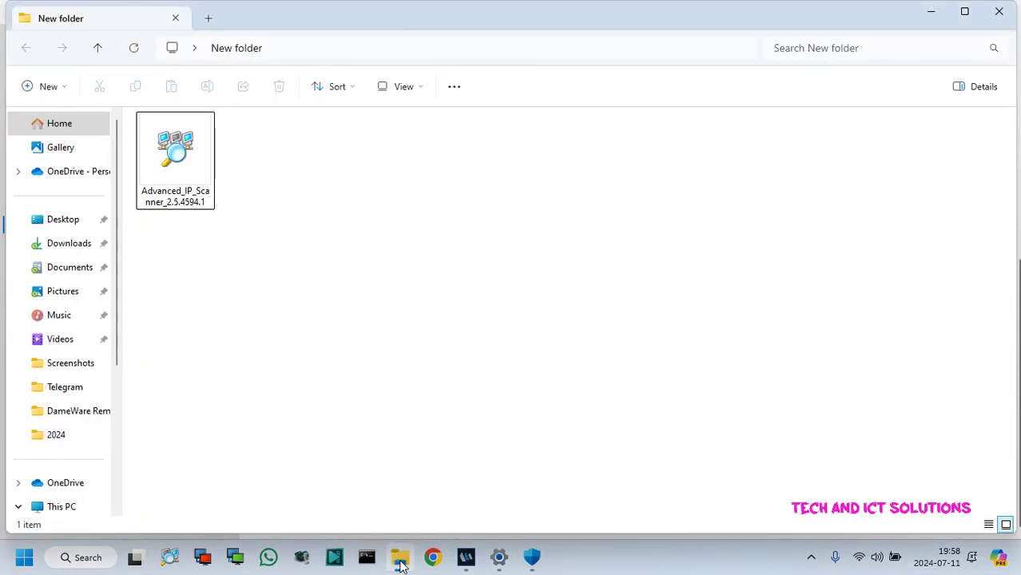
left_click(175, 156)
right_click(175, 156)
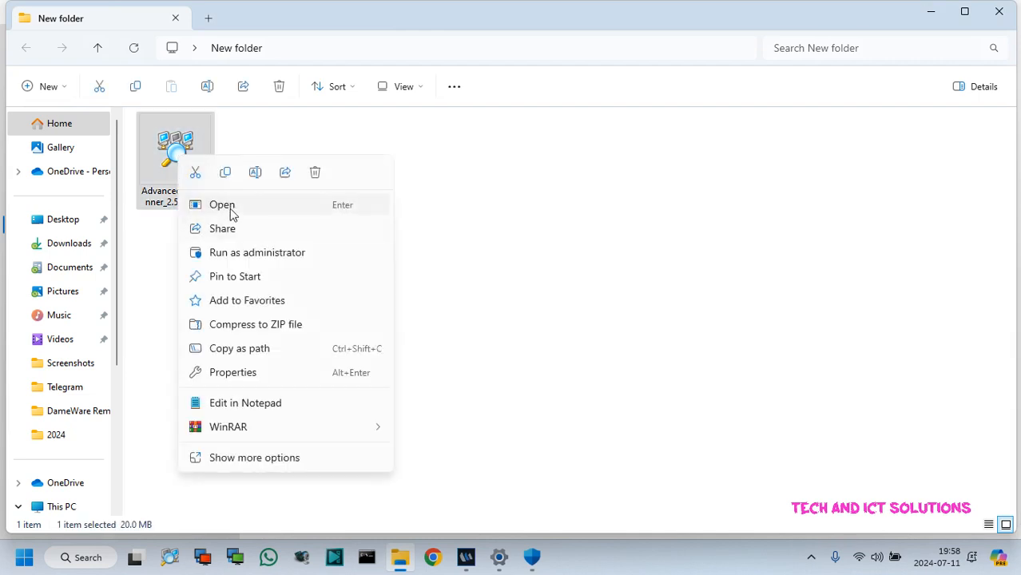
left_click(242, 254)
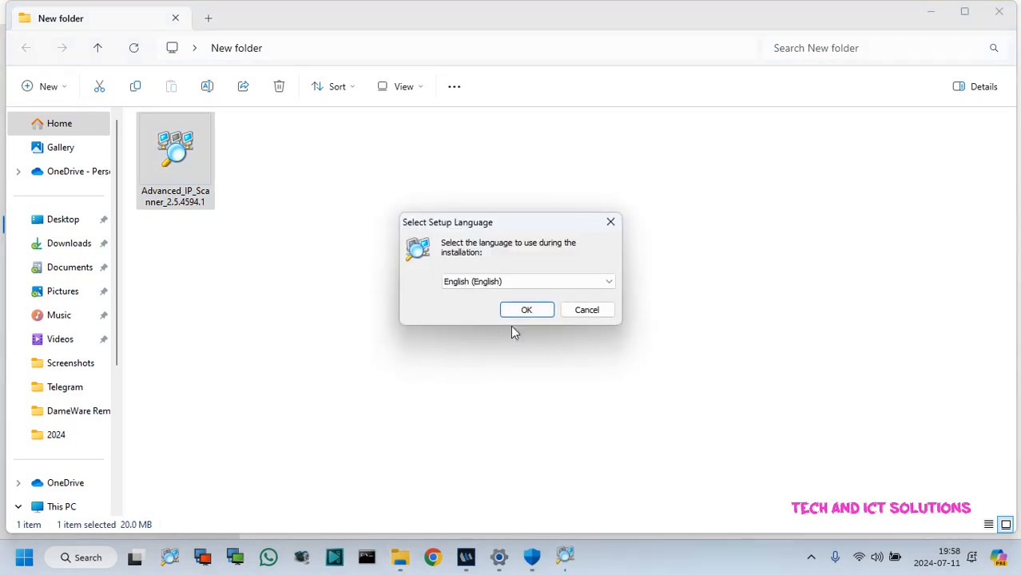
Install Advanced IP Scanner 2.5.1 in English, accepting the licence, launch it and close it.
left_click(526, 310)
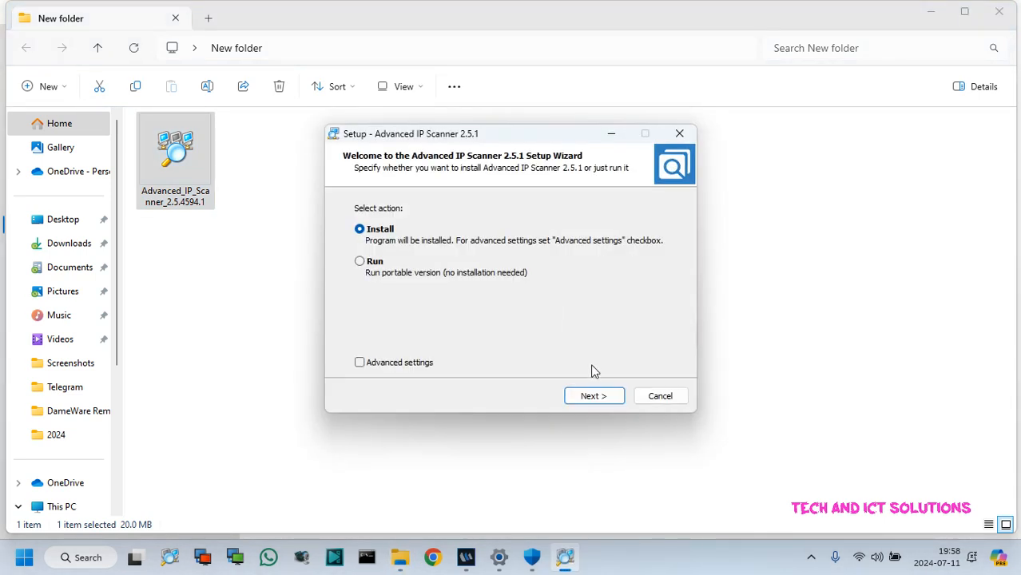
left_click(594, 396)
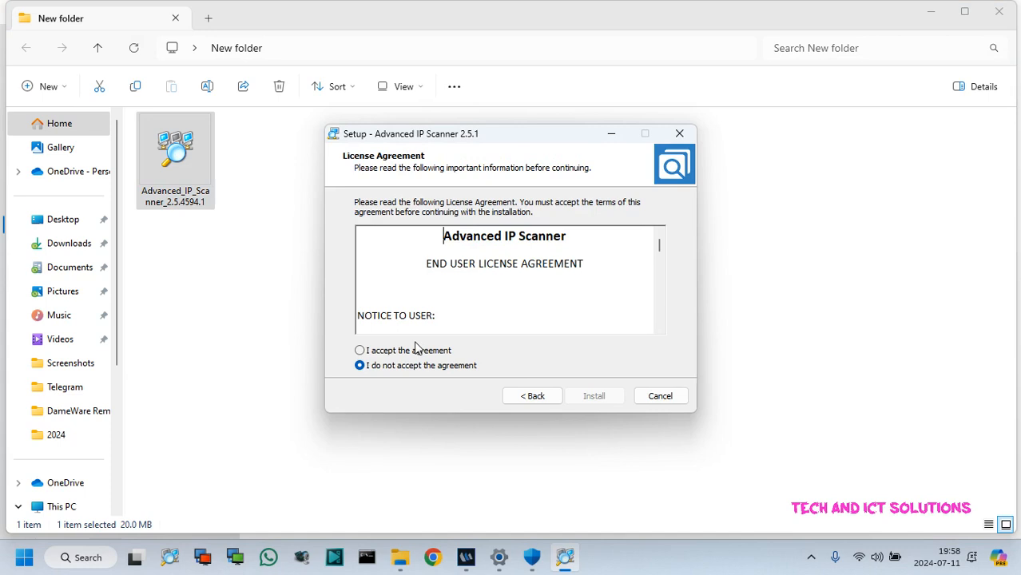
left_click(359, 350)
left_click(594, 397)
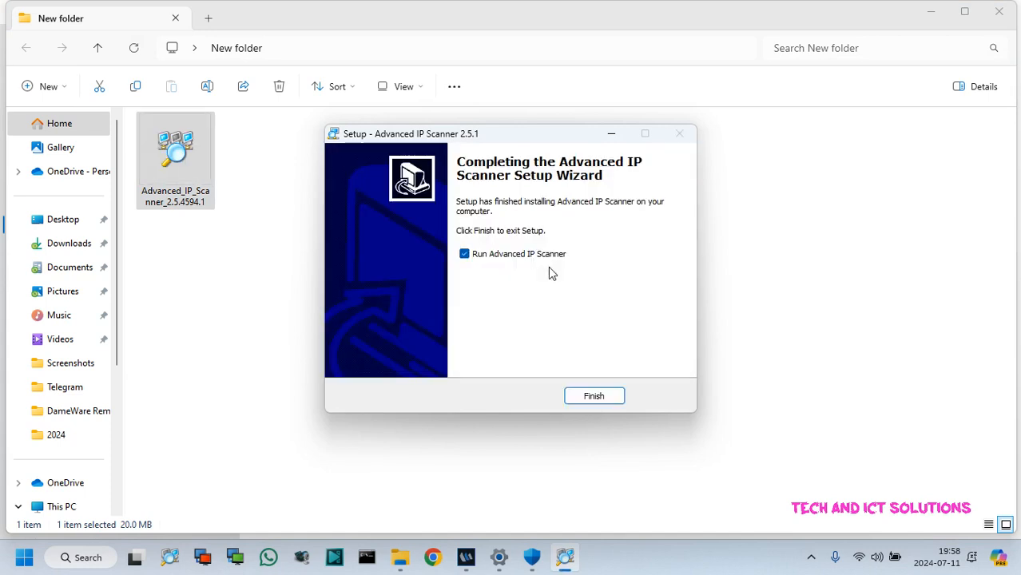
left_click(594, 397)
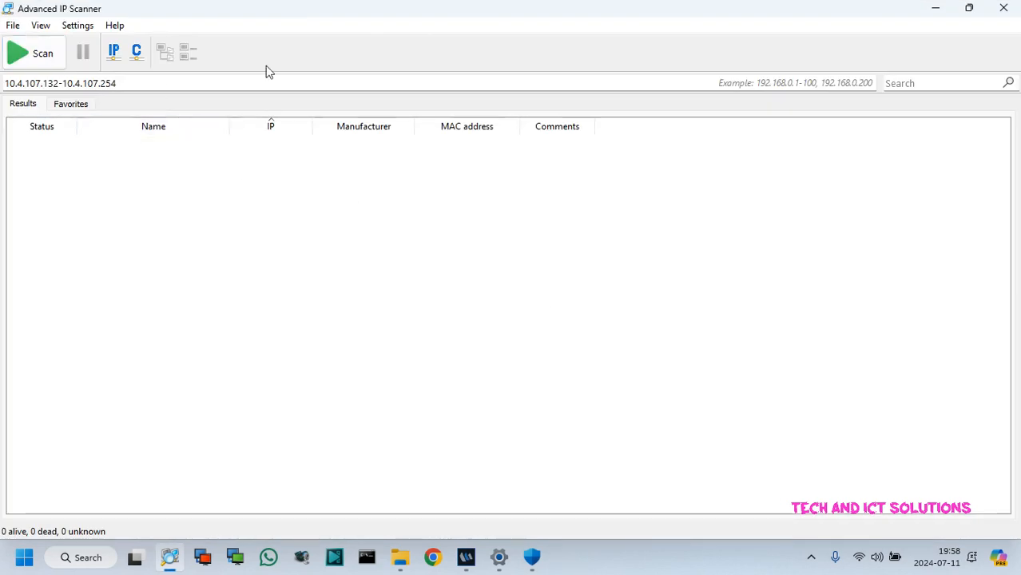
left_click(1008, 10)
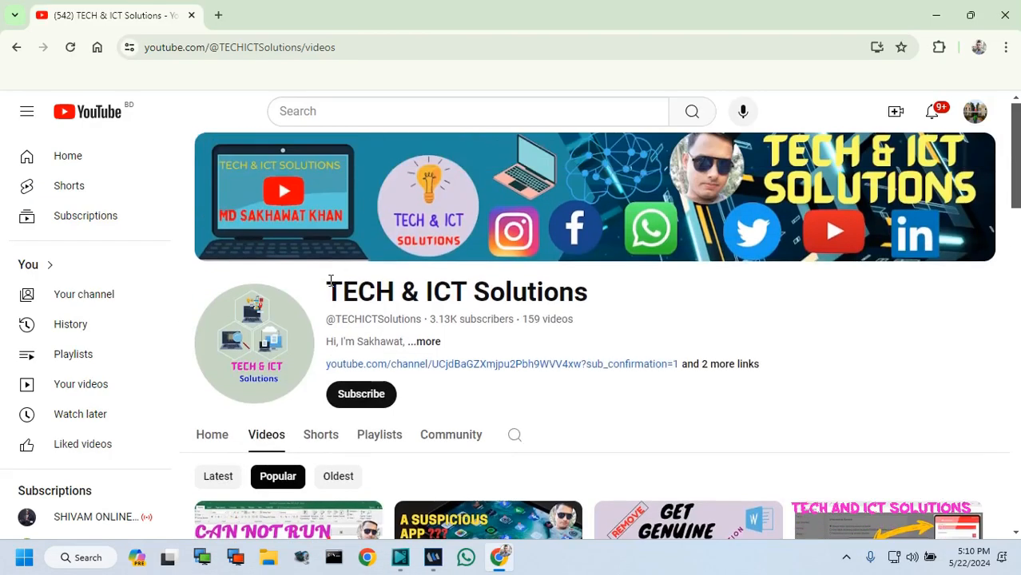
Subscribe to the TECH & ICT Solutions channel with All notifications.
left_click_drag(329, 281, 589, 288)
left_click(624, 298)
left_click(361, 394)
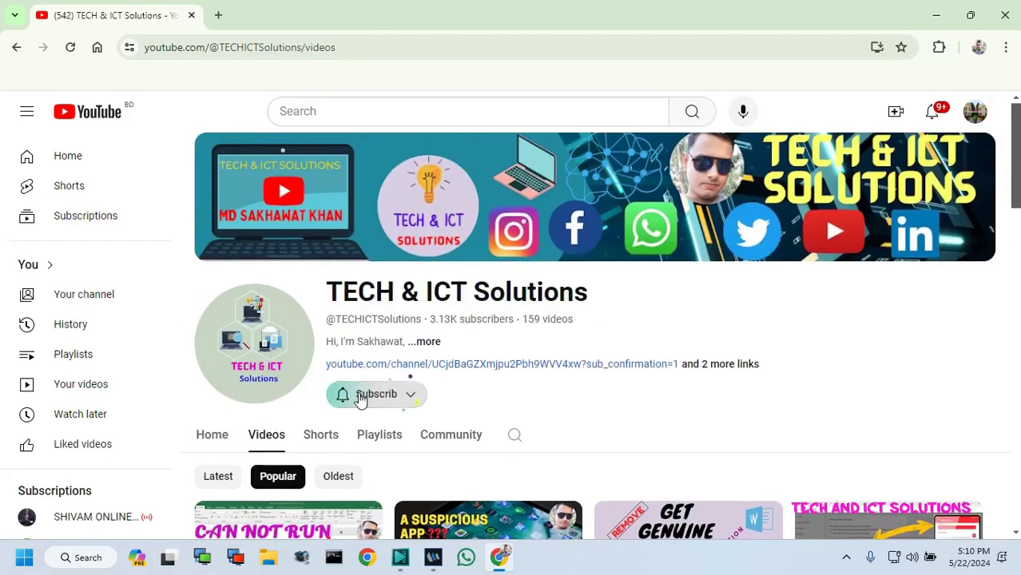
left_click(423, 395)
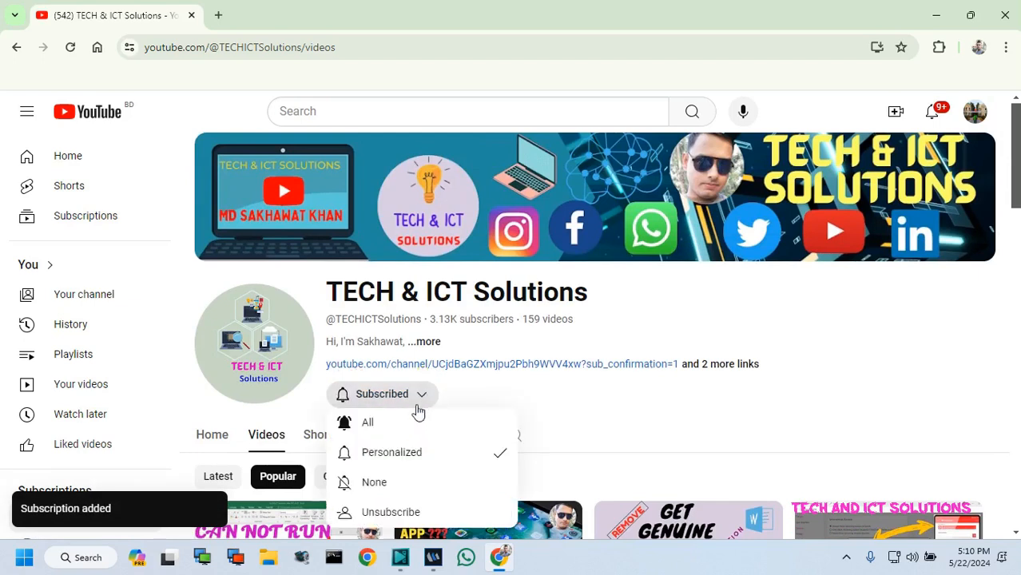
left_click(368, 422)
scroll(512, 360, "down", 3)
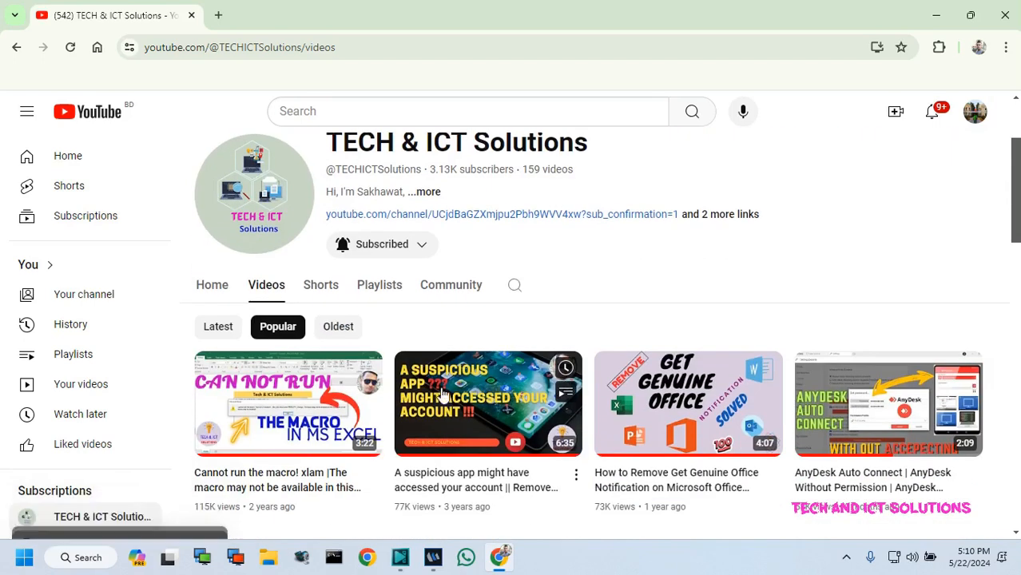